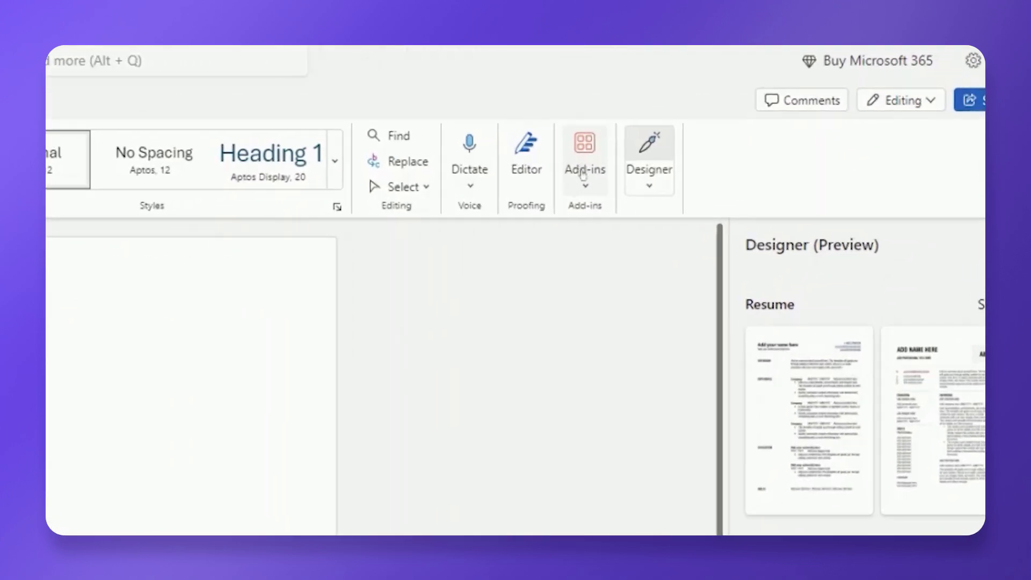
Find 'afforai' in the Office Add-ins Store and add the Afforai Cite Extension.
left_click(584, 174)
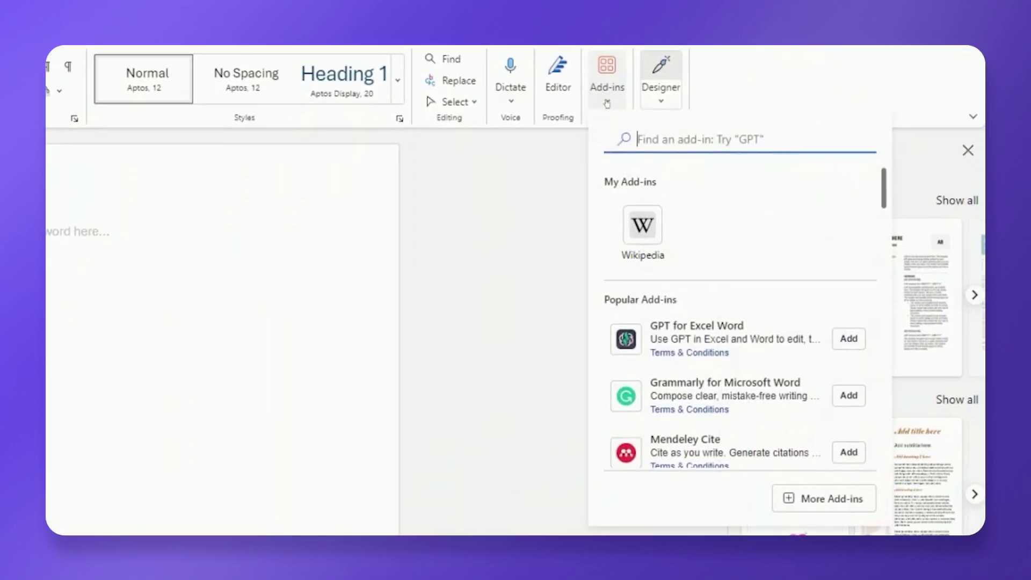
left_click(806, 505)
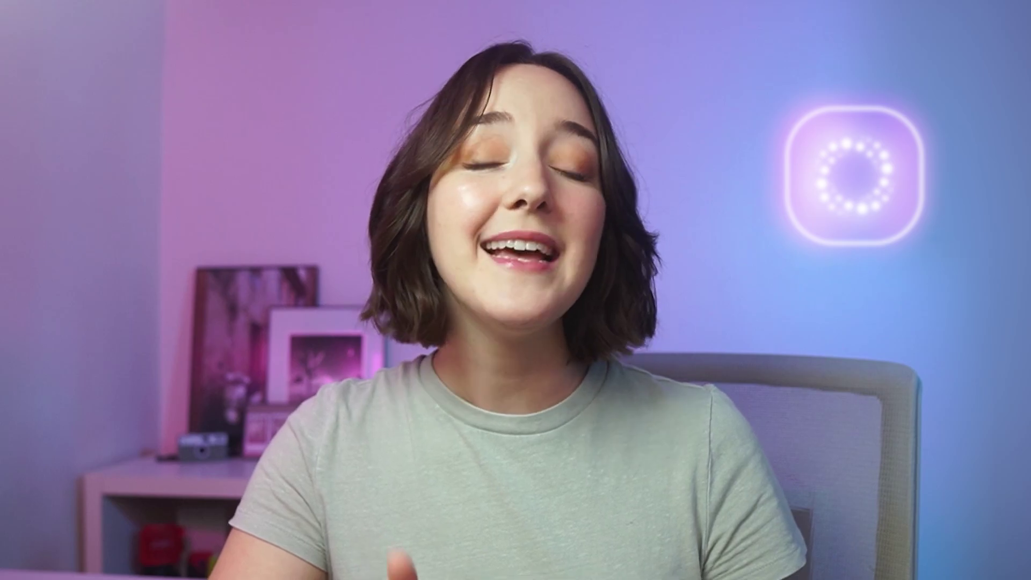
type("affora")
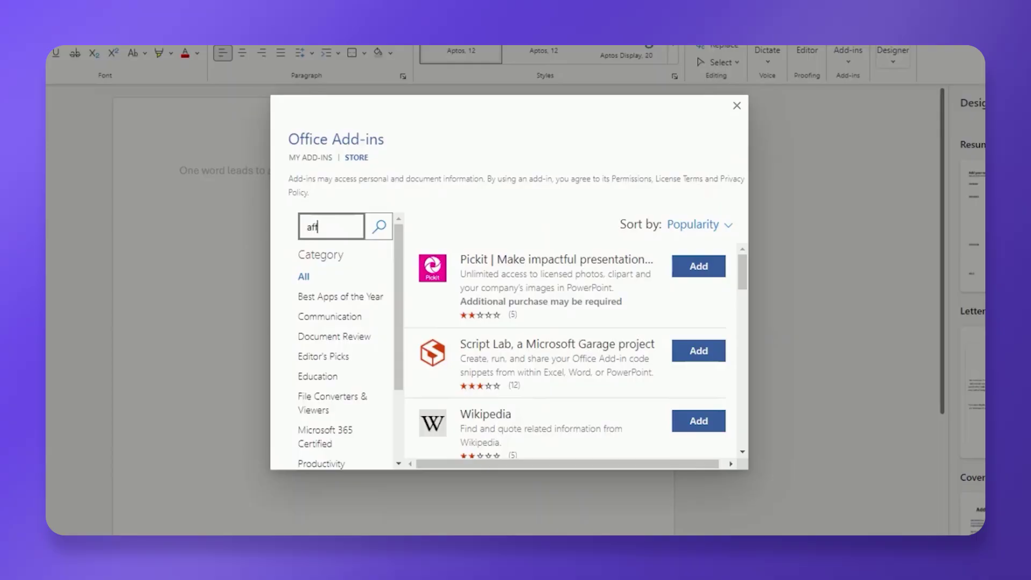
type("i")
key("Return")
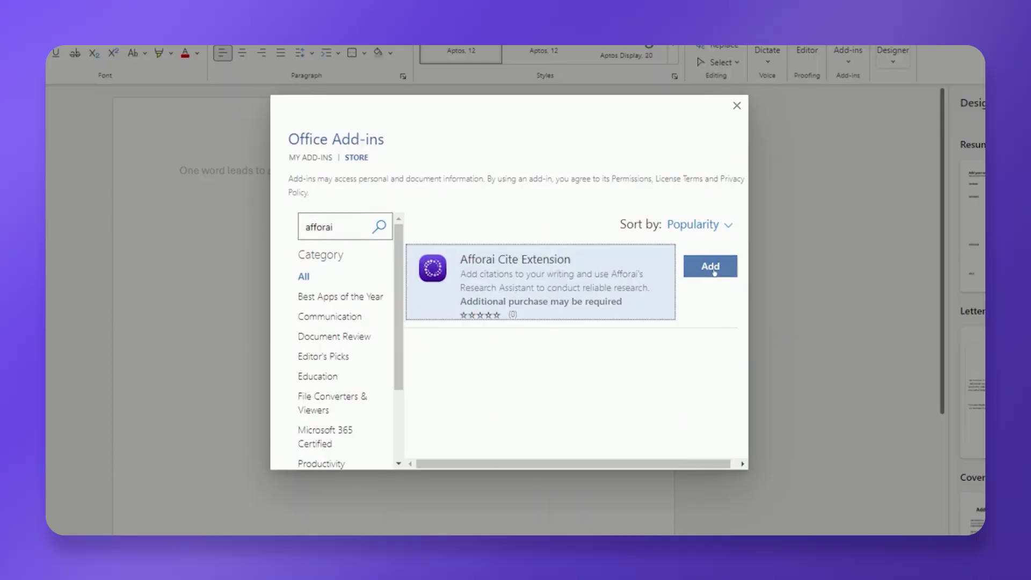
left_click(712, 270)
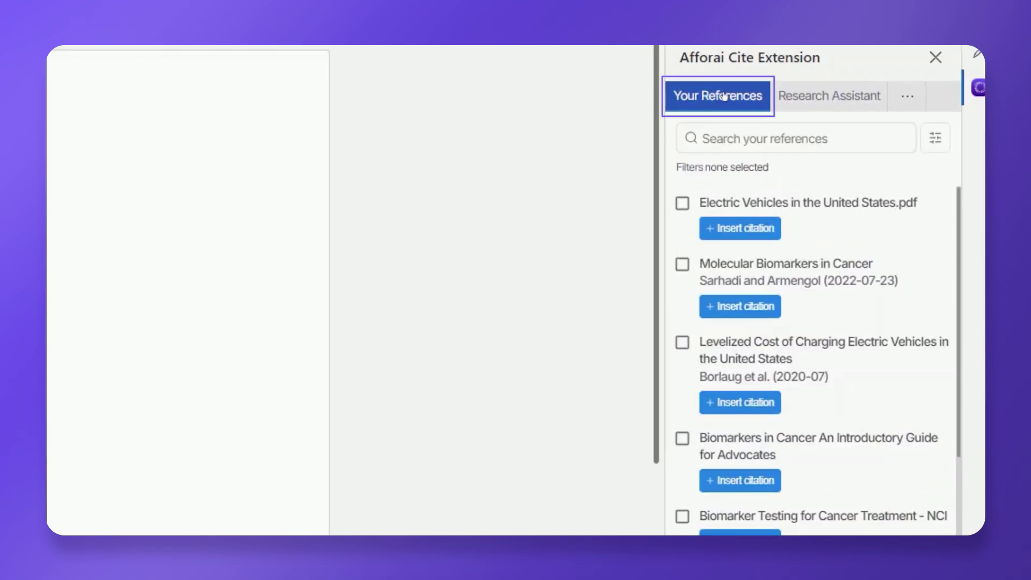
Open the Afforai reference library filters to narrow references to Cancer & Biomarkers.
left_click(936, 140)
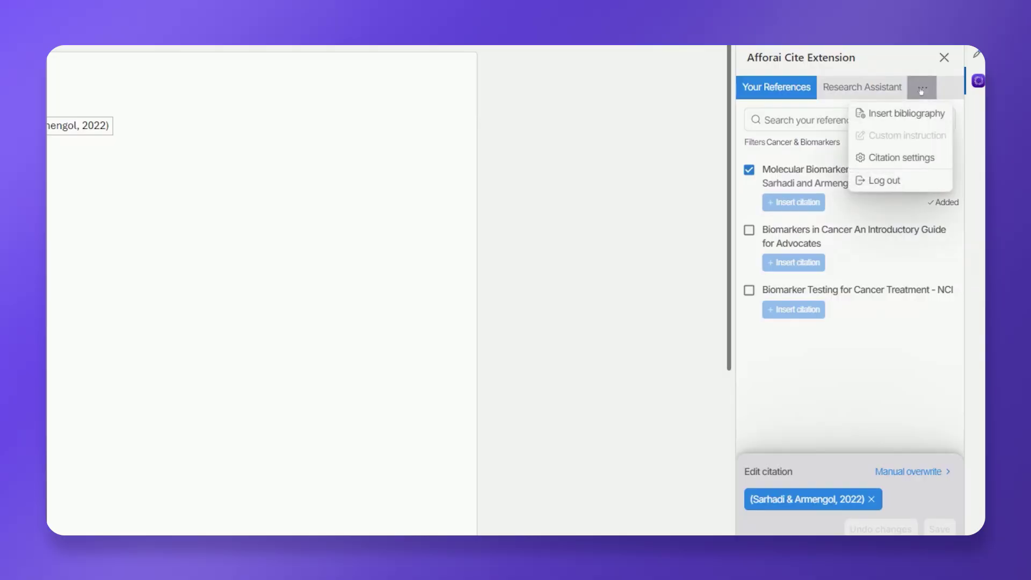
Set the Afforai citation style to American Journal of Physiology - Renal.
left_click(913, 158)
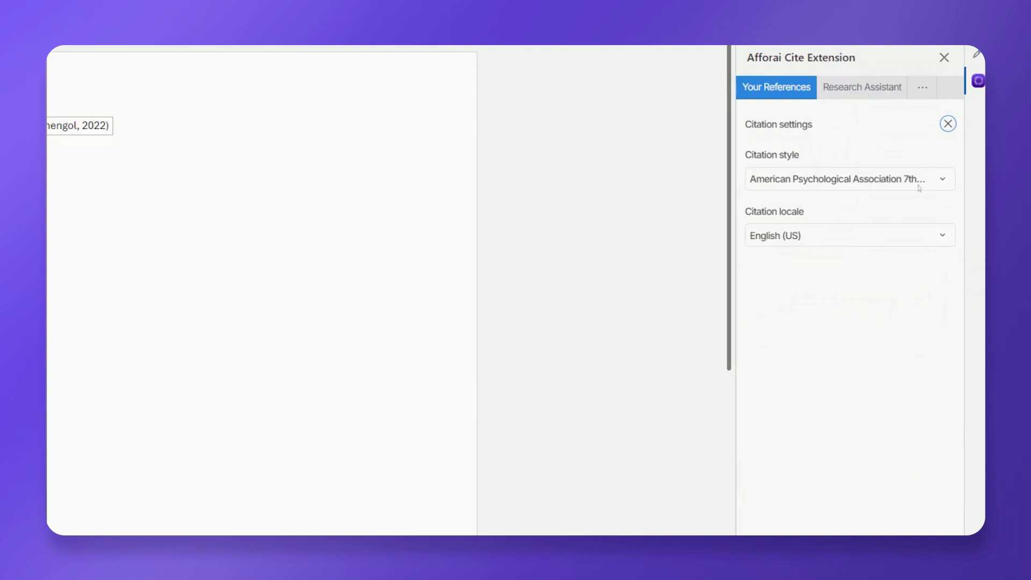
left_click(838, 179)
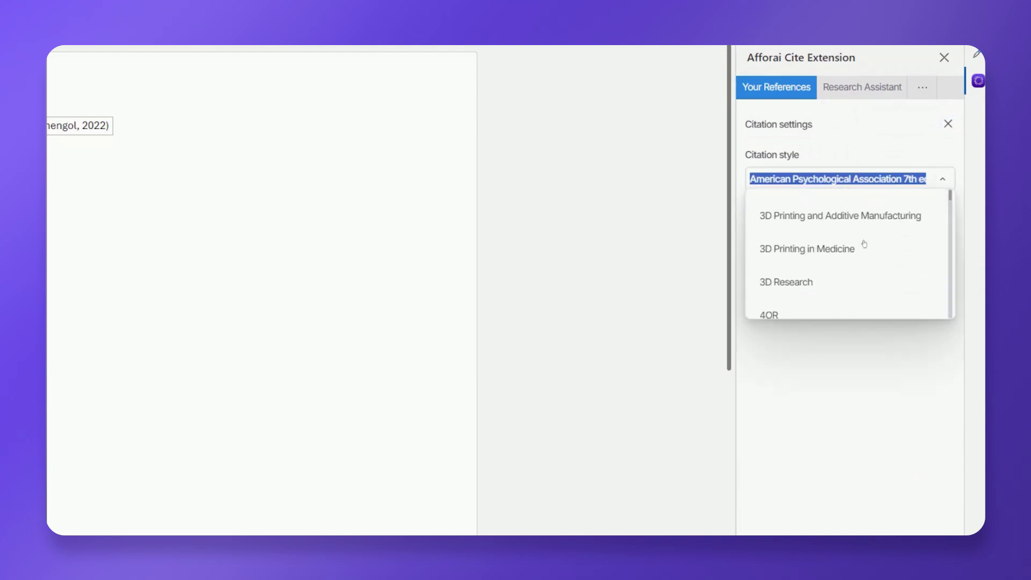
type("American")
scroll(824, 277, "down", 2)
left_click(823, 277)
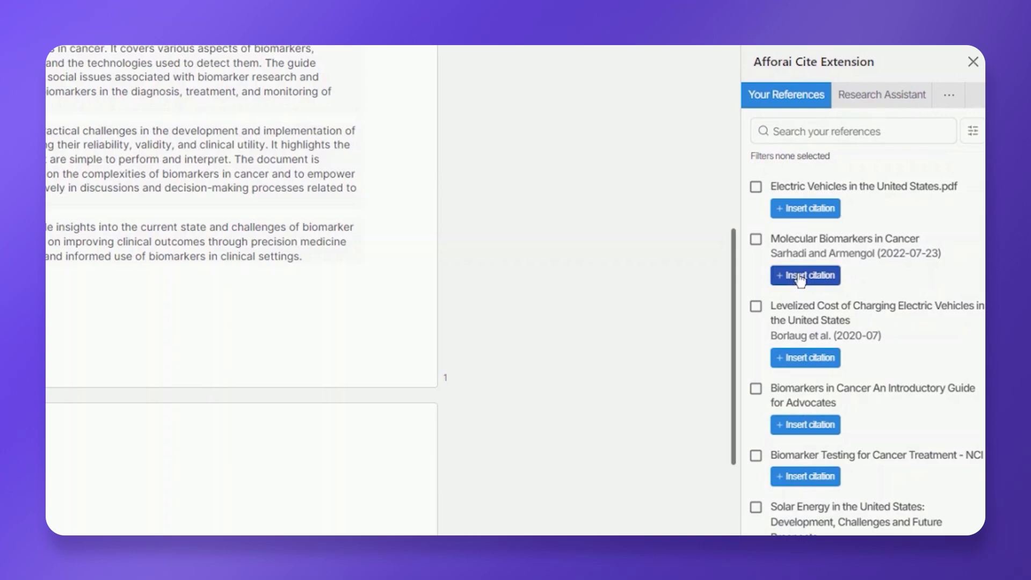
Cite Molecular Biomarkers in Cancer as a footnote and view its reference details.
left_click(801, 276)
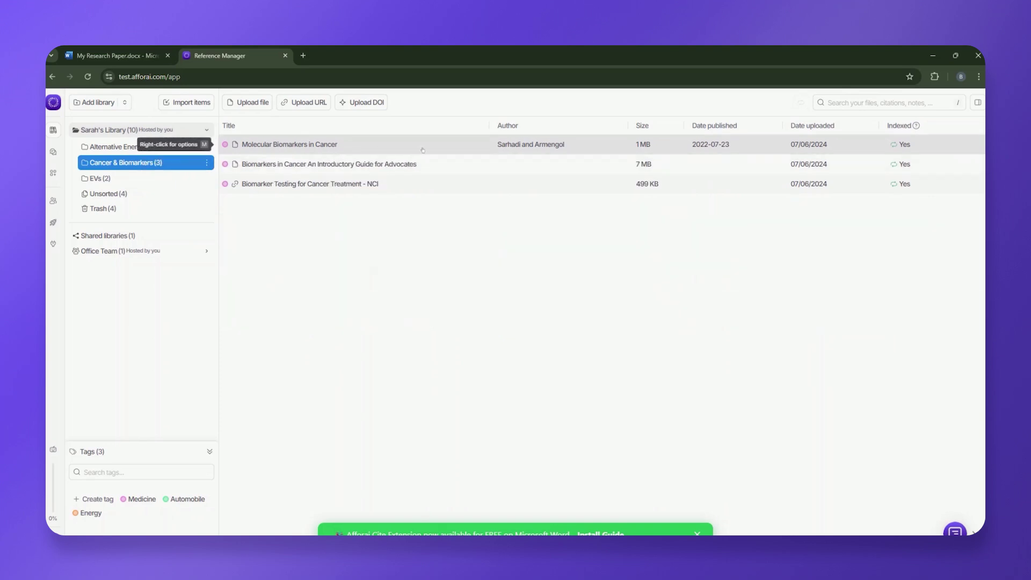
left_click(423, 145)
left_click(879, 128)
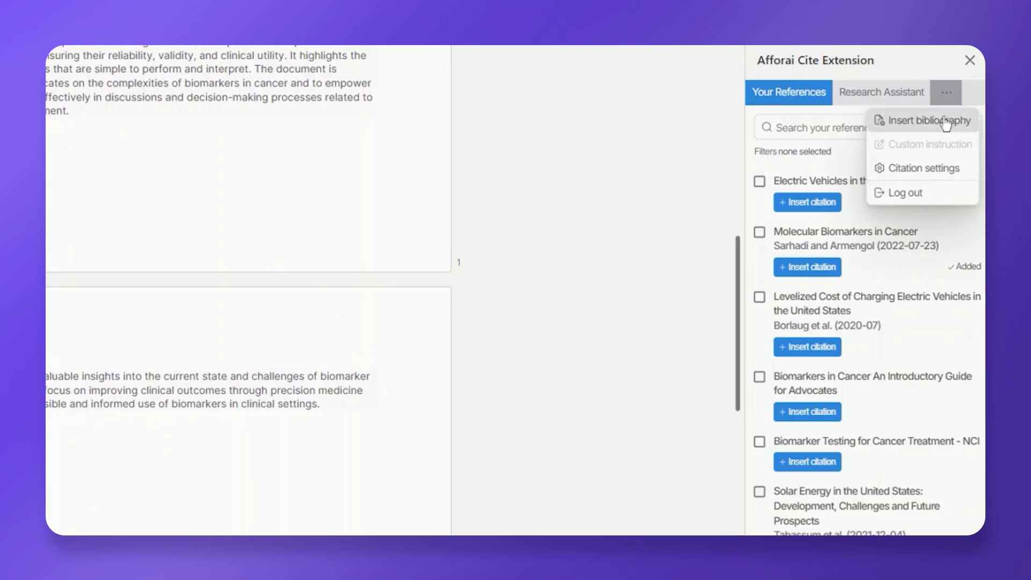
Insert a bibliography listing Sarhadi & Armengol (2022) at the end of the paper.
left_click(946, 121)
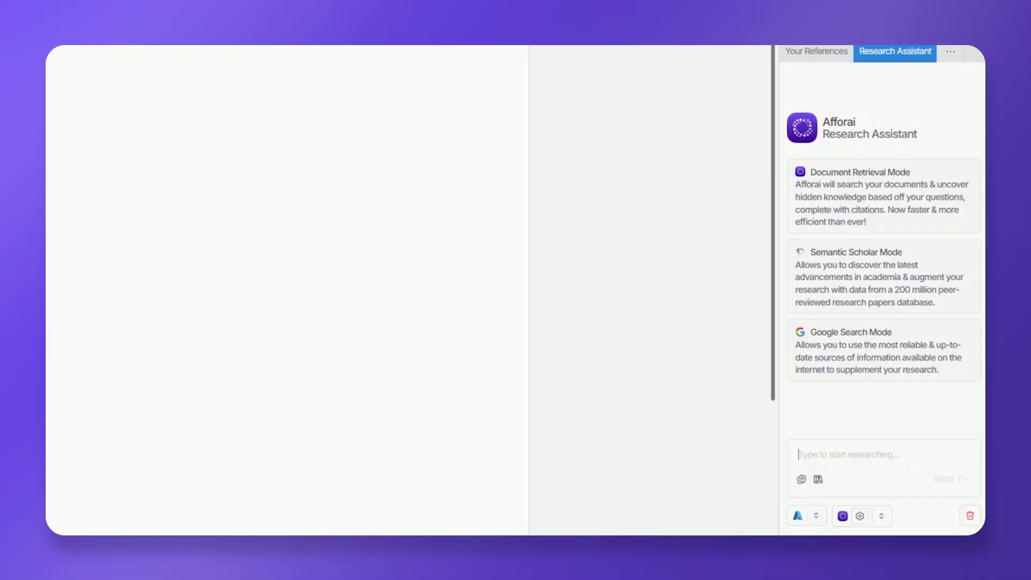
type("Summarize the selected document, and compare their findings.")
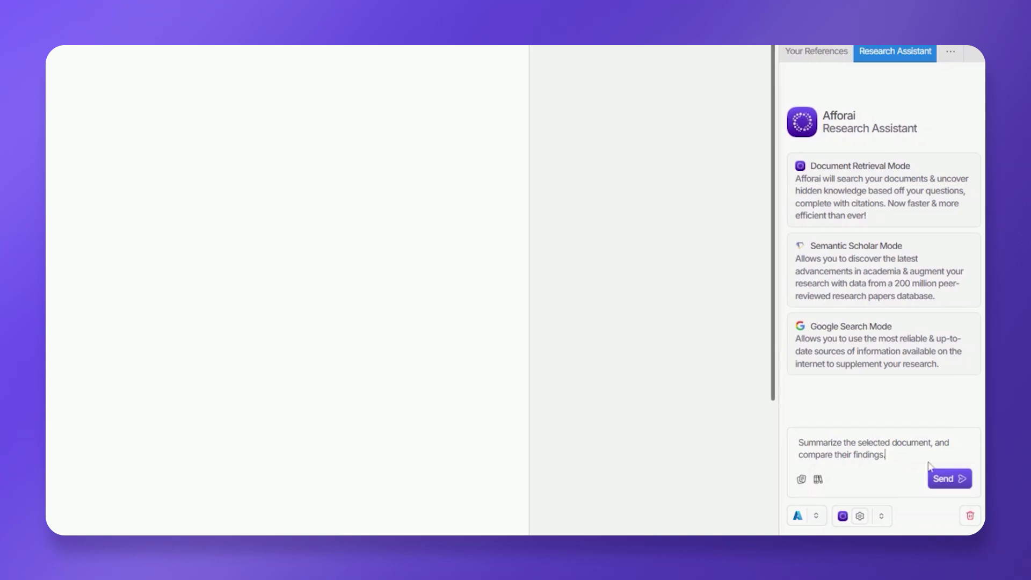